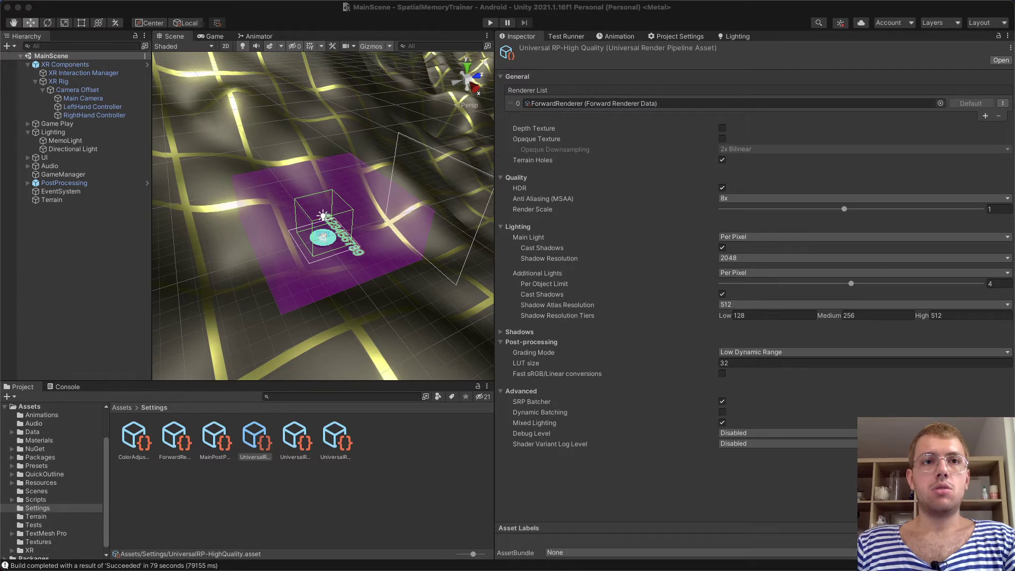
Step: Deselect the UniversalRP-HighQuality asset so the Inspector shows no asset properties
left_click(429, 452)
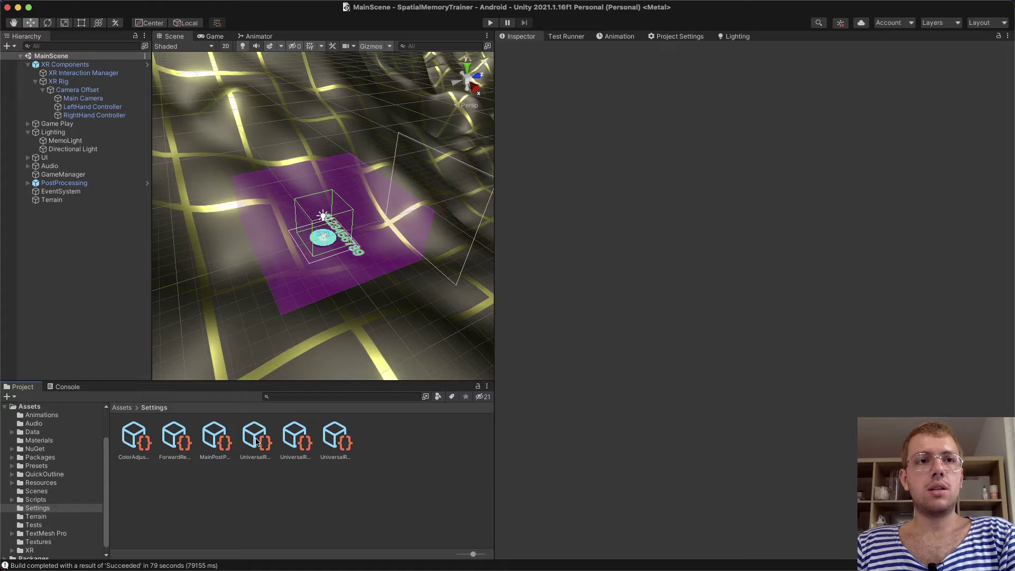
Step: Show the Quality project settings with the High level selected, using the UniversalRP-HighQuality pipeline asset
left_click(256, 441)
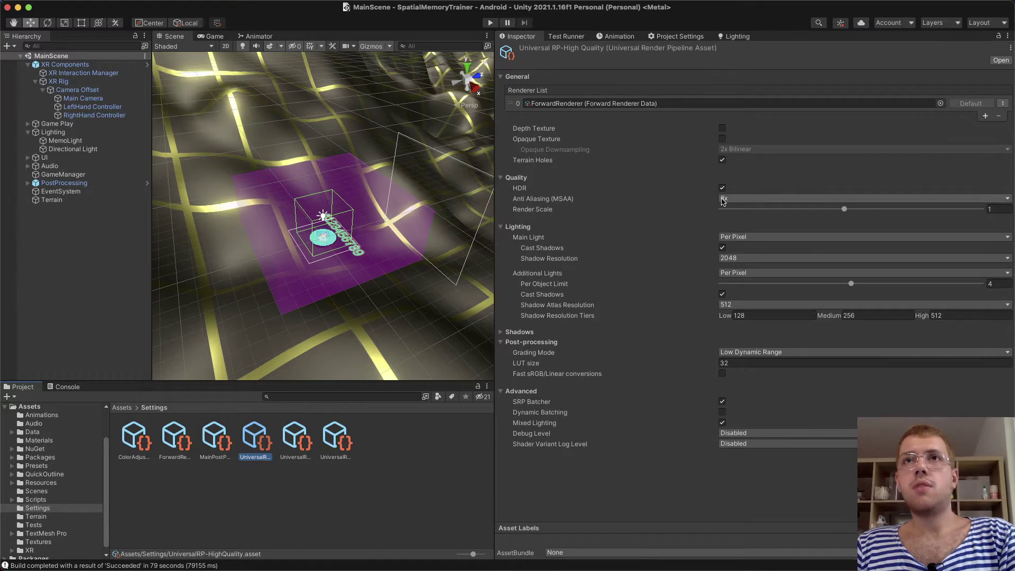
left_click(681, 38)
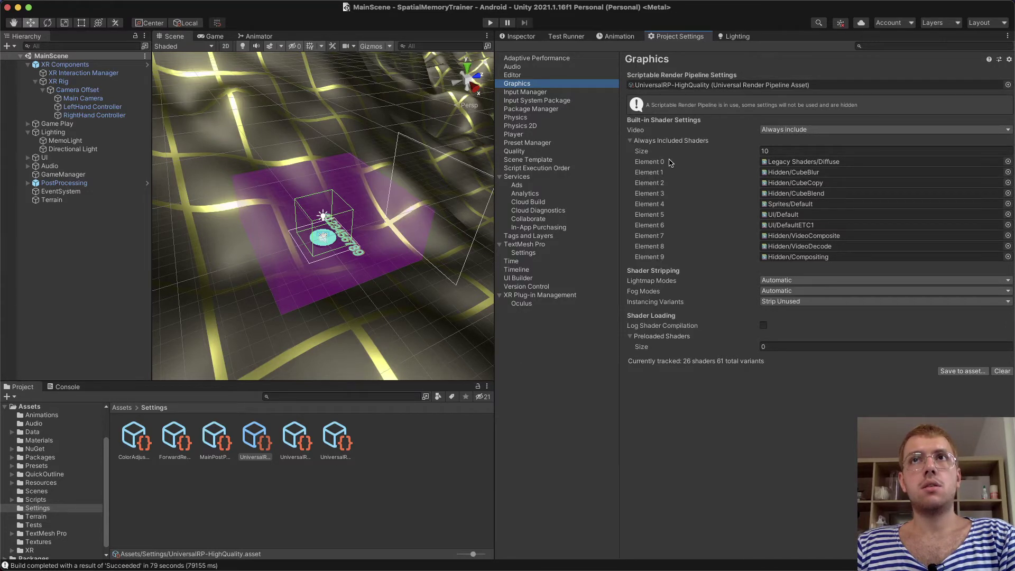
left_click(519, 151)
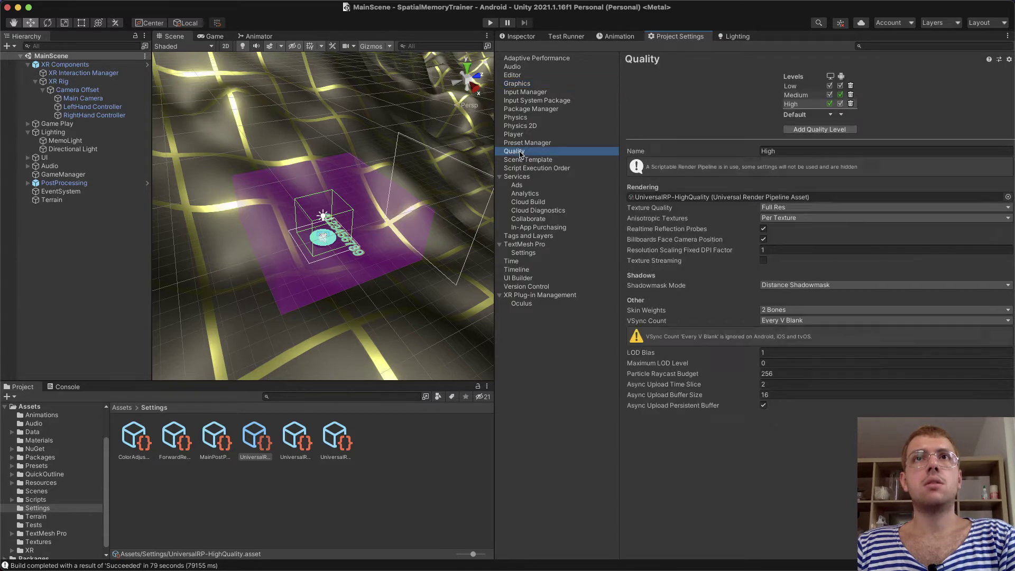
left_click(790, 106)
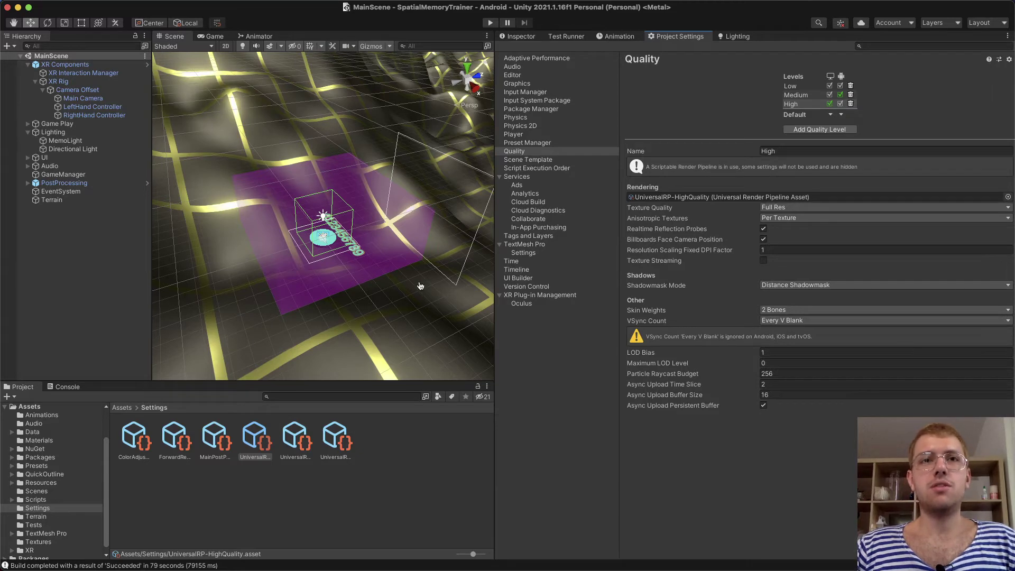
Step: Open the Unity forum thread 'Can't enable HDR when in VR' from the Google results on Oculus HDR
key("super+Tab")
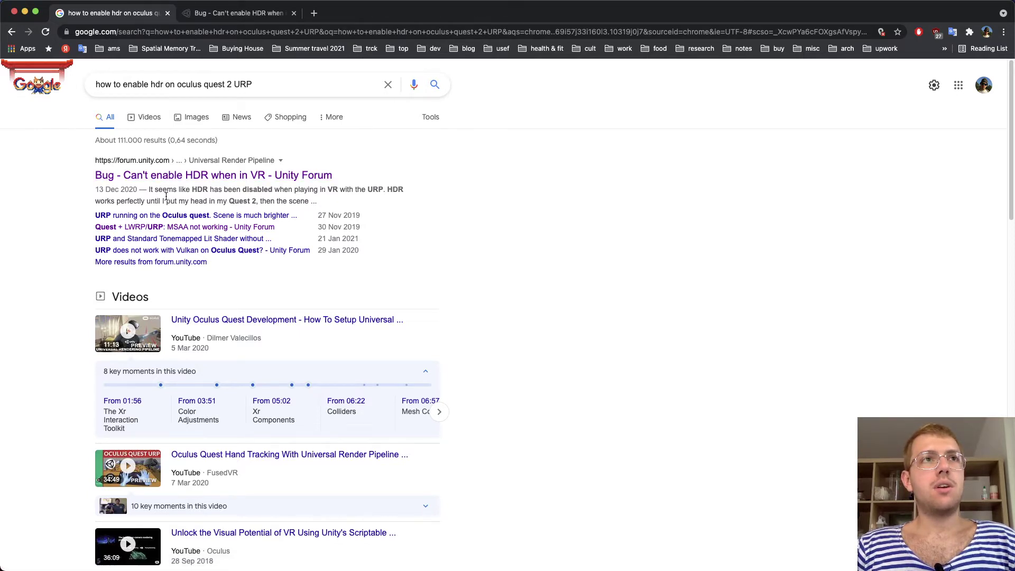
scroll(166, 198, "down", 10)
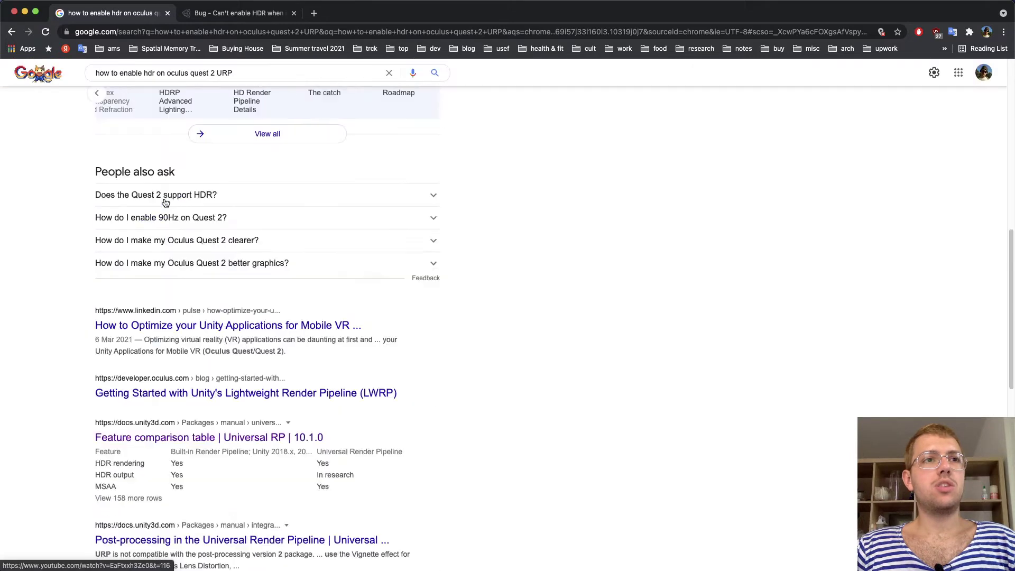
scroll(175, 229, "down", 2)
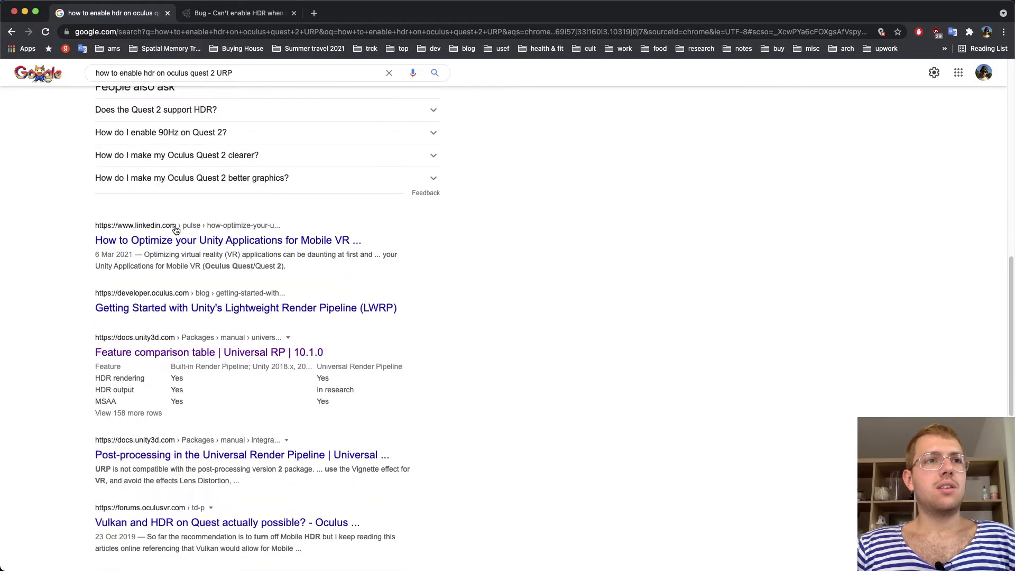
scroll(176, 230, "up", 12)
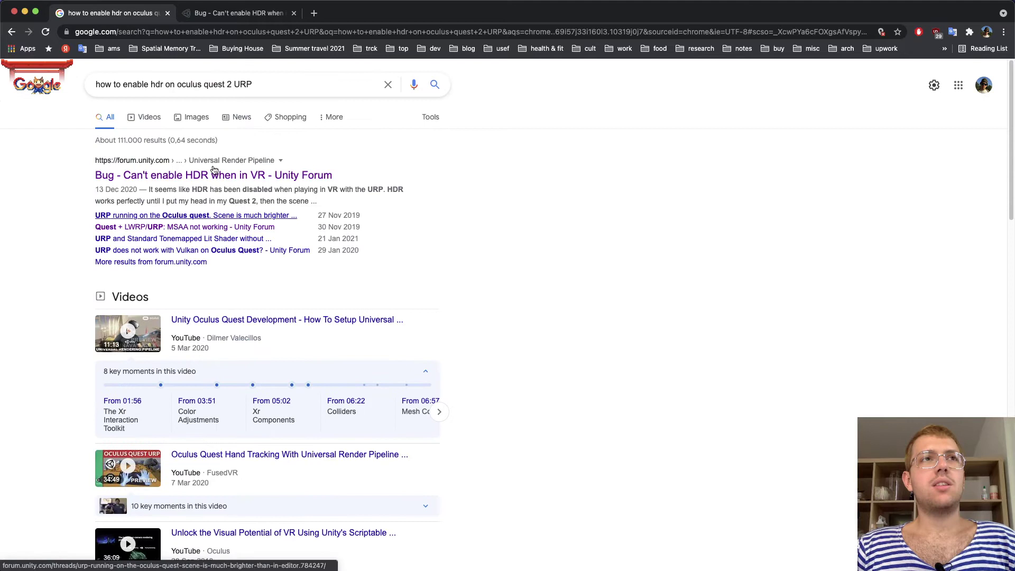
left_click(213, 178, "super")
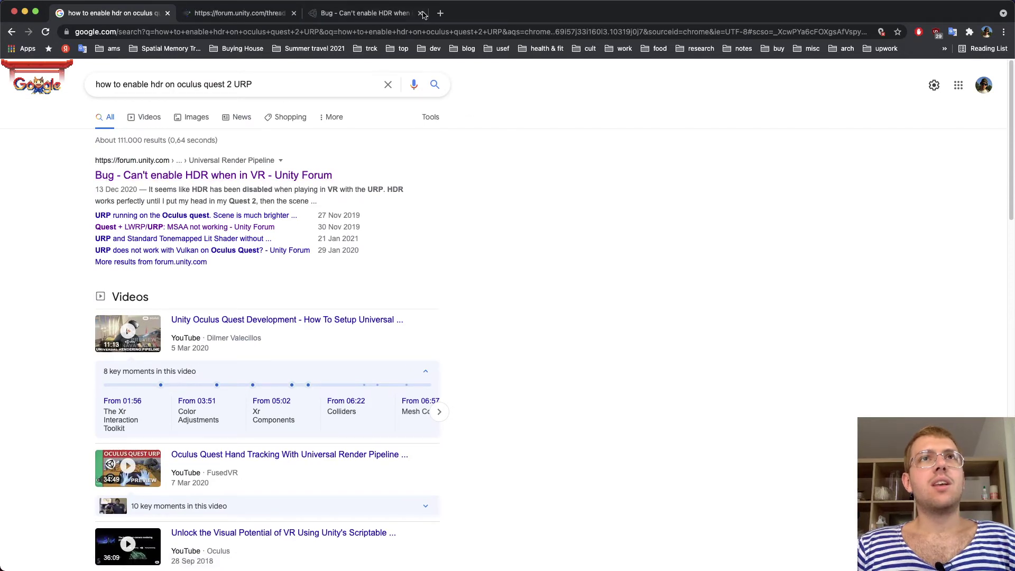
left_click(422, 13)
left_click(252, 13)
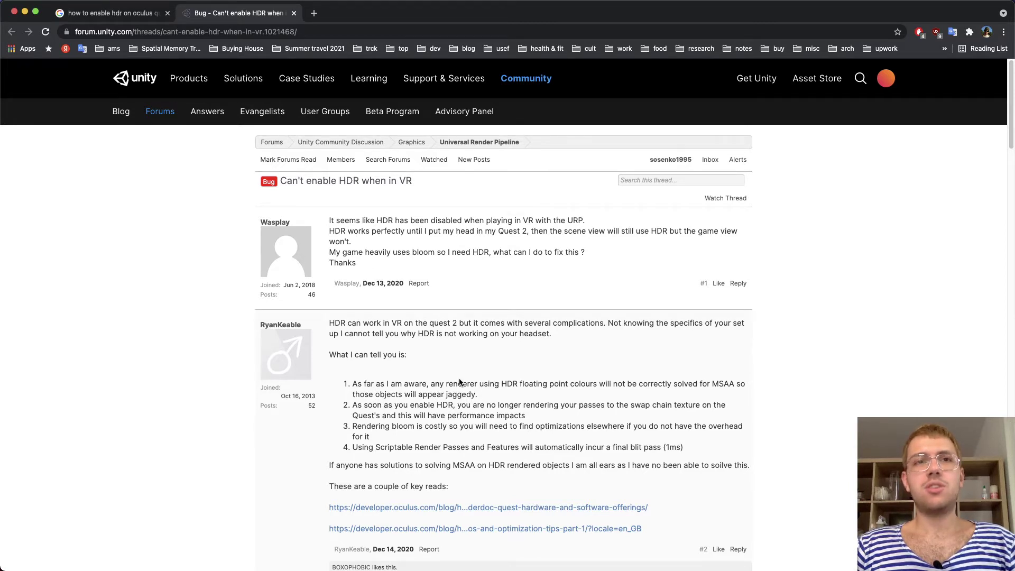
Step: Read down the thread and highlight the post #13 note that URP v7.6.0 fixes XR HDR
scroll(461, 385, "down", 10)
scroll(461, 384, "down", 2)
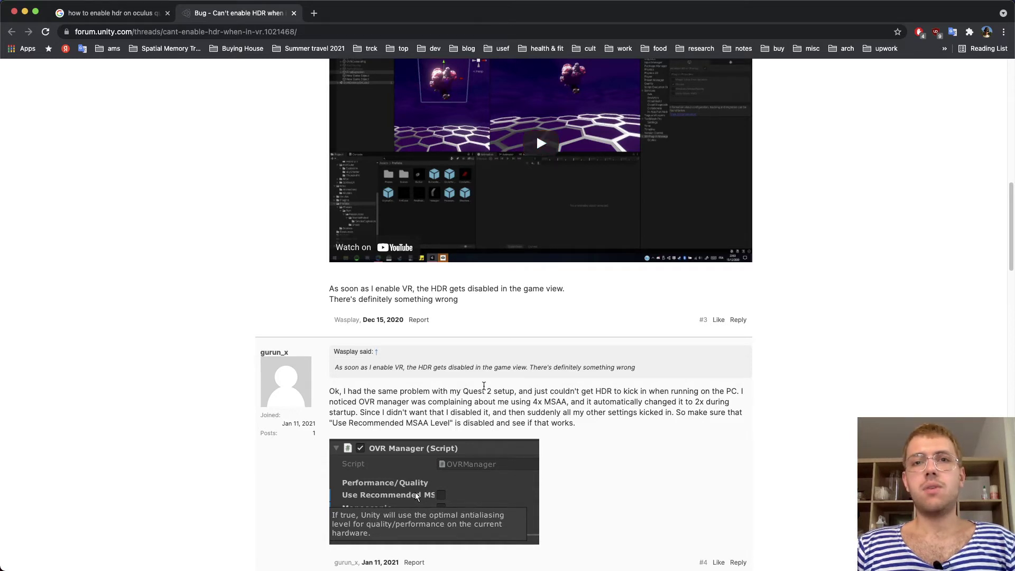
scroll(602, 459, "down", 8)
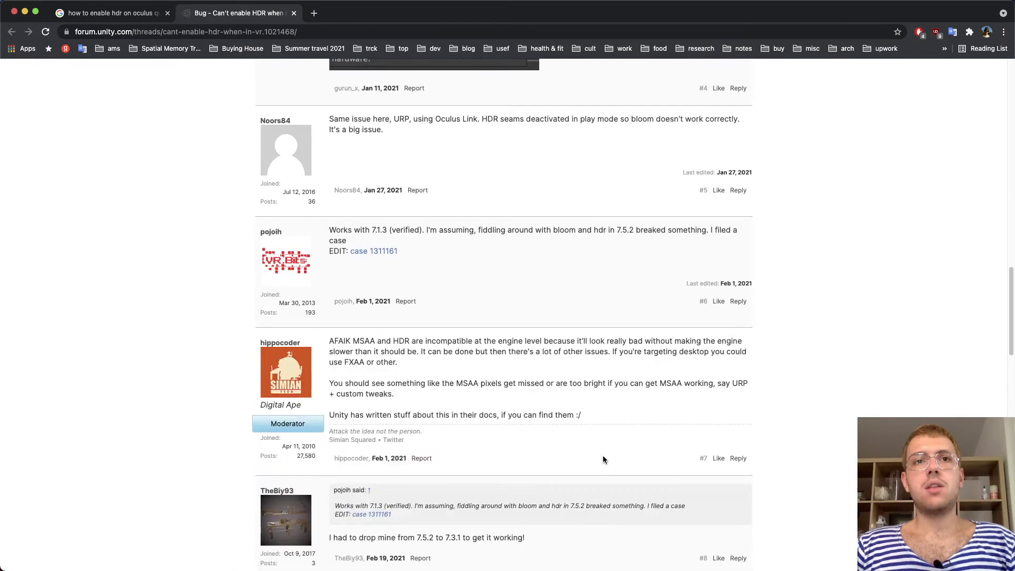
scroll(603, 459, "down", 6)
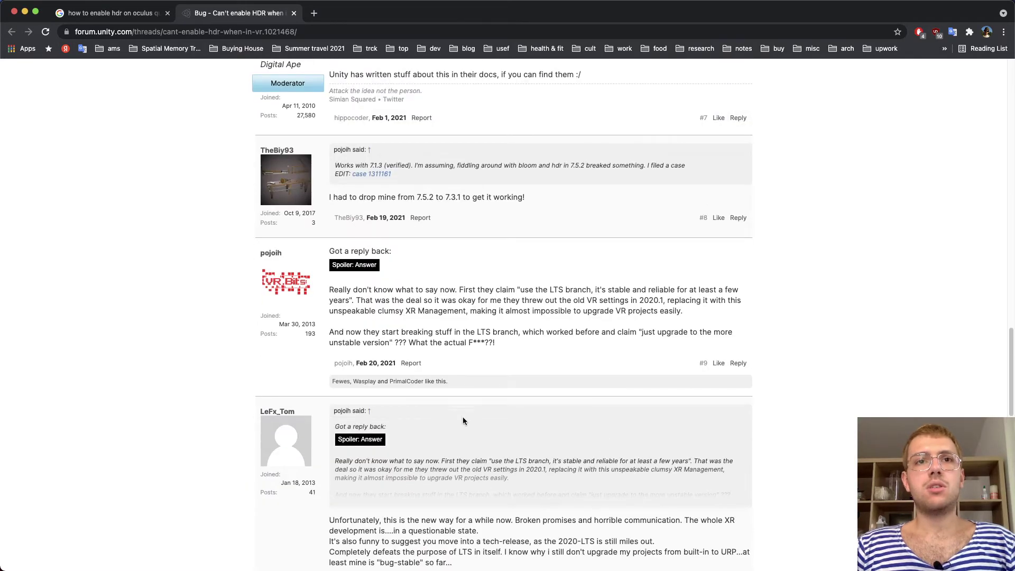
scroll(465, 421, "down", 7)
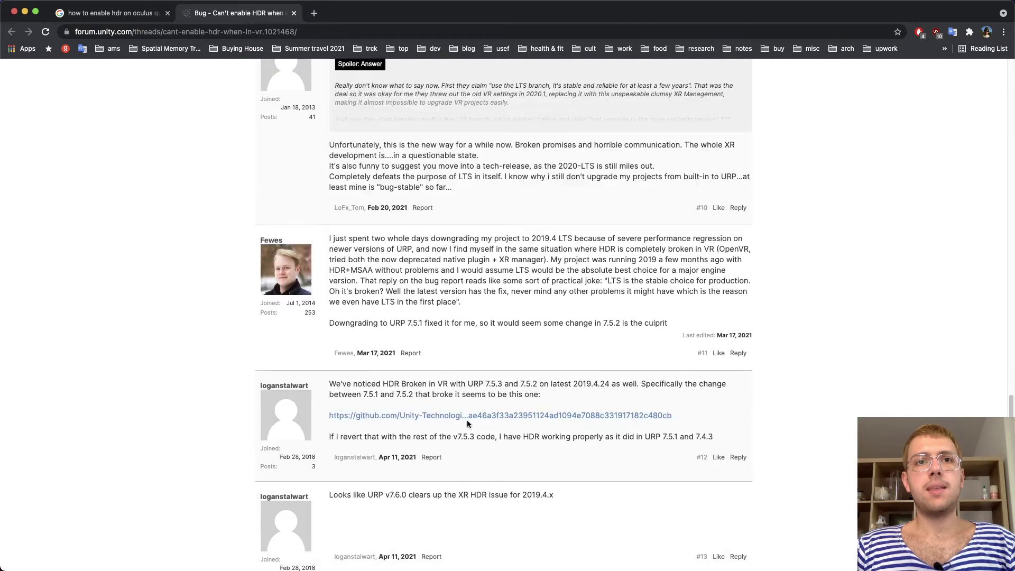
scroll(467, 423, "down", 2)
left_click_drag(385, 391, 407, 394)
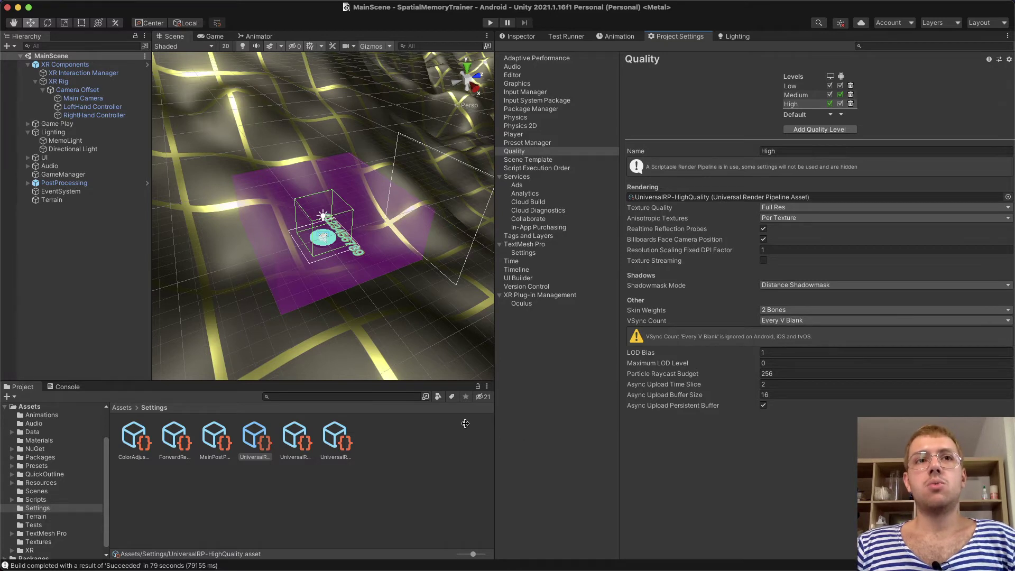
left_click(254, 442)
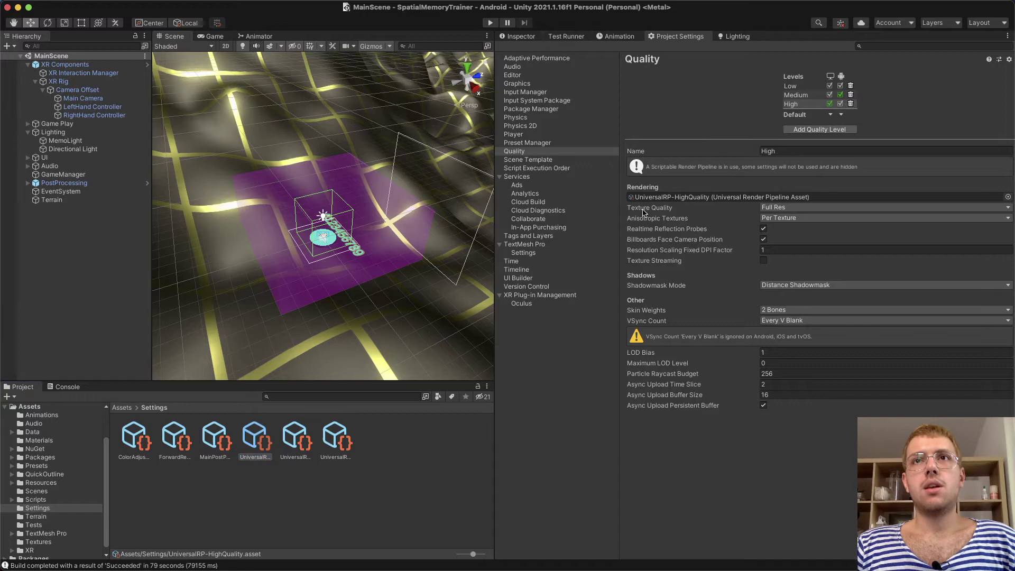
left_click(522, 36)
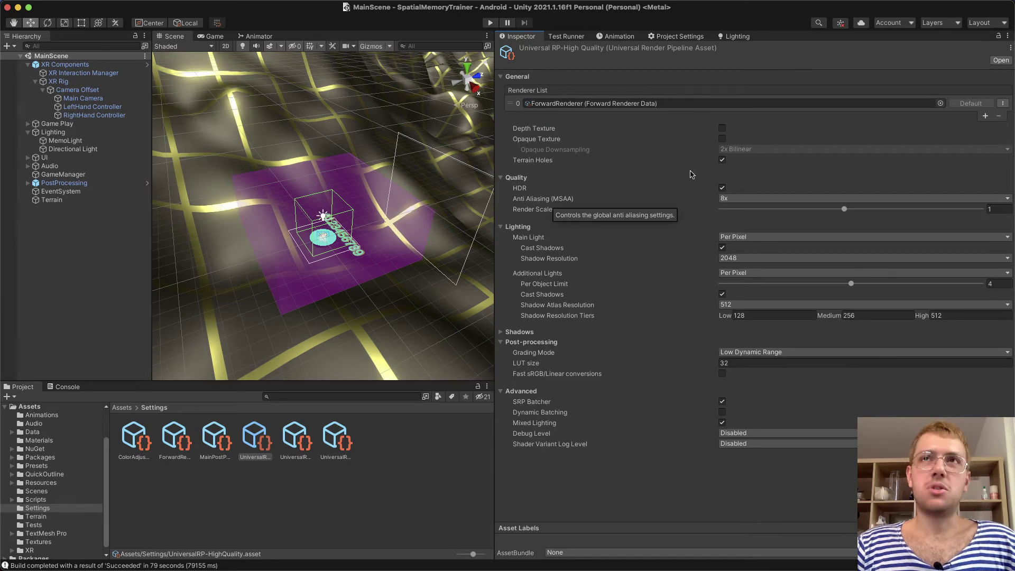
left_click(669, 39)
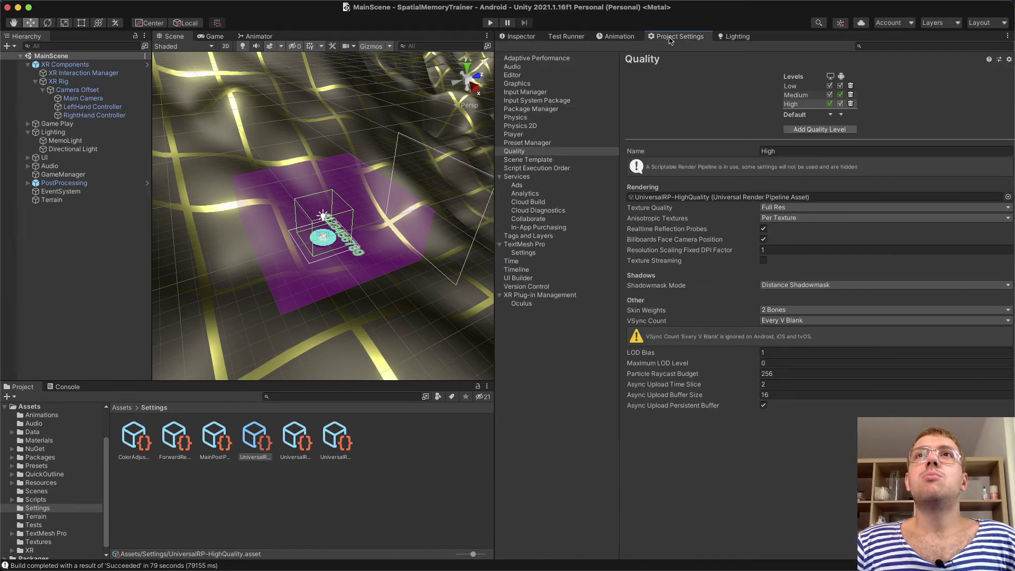
Step: Set Medium as the Android column's default quality level in the Quality settings
left_click(830, 116)
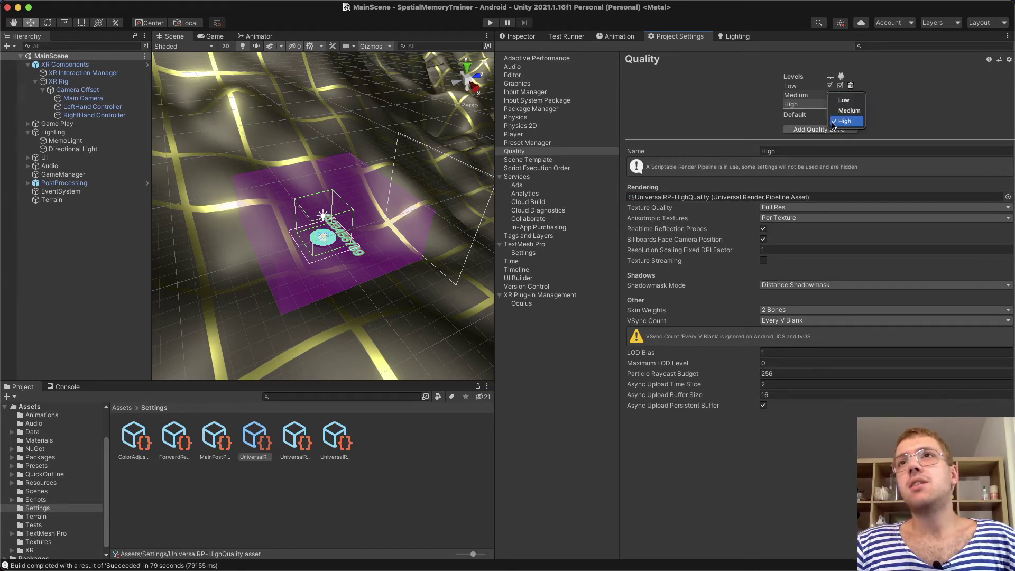
left_click(845, 111)
left_click(841, 115)
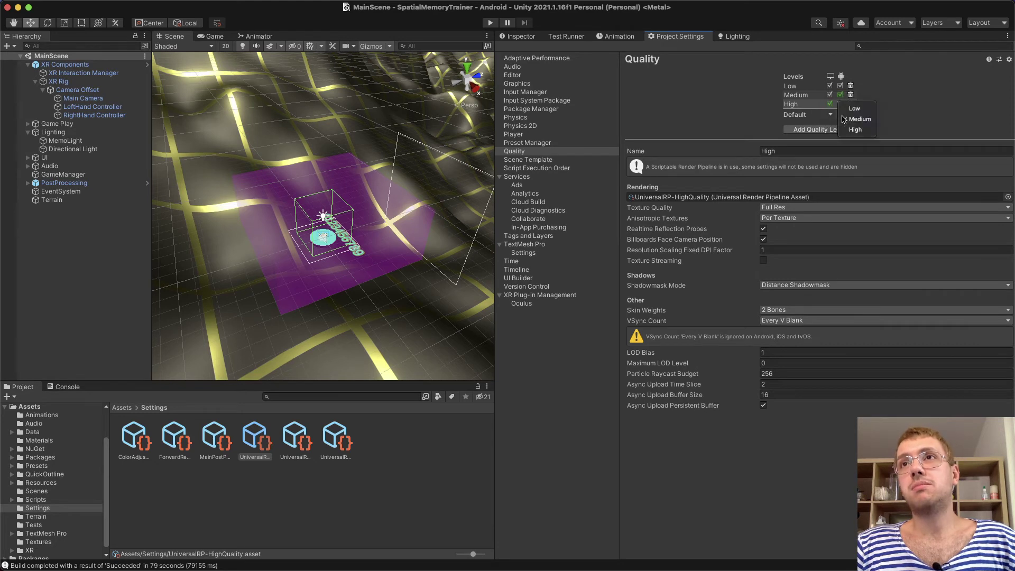
left_click(851, 112)
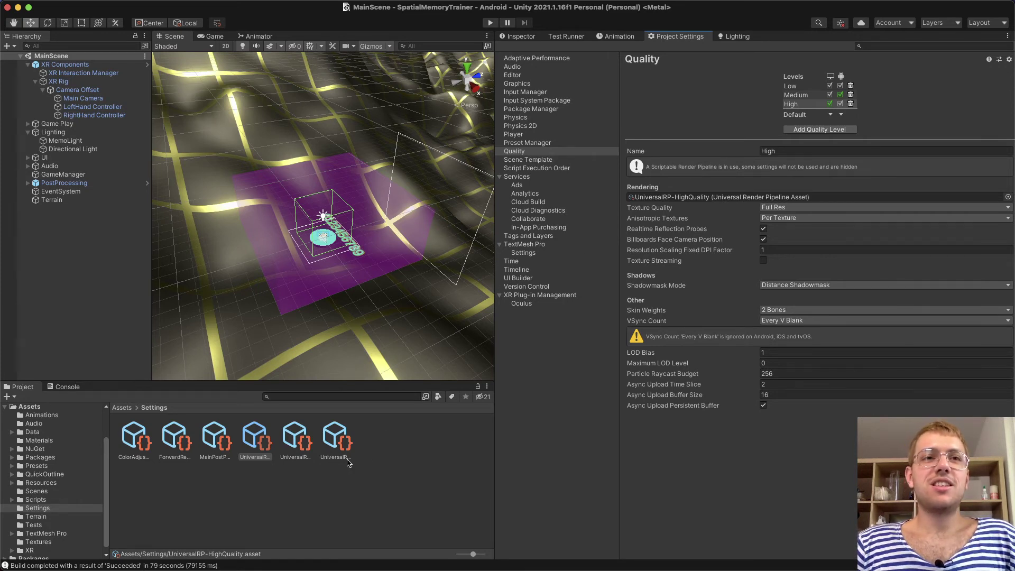
Step: Inspect the UniversalRP-LowQuality and HighQuality assets, then select the XR rig's Main Camera
left_click(304, 442)
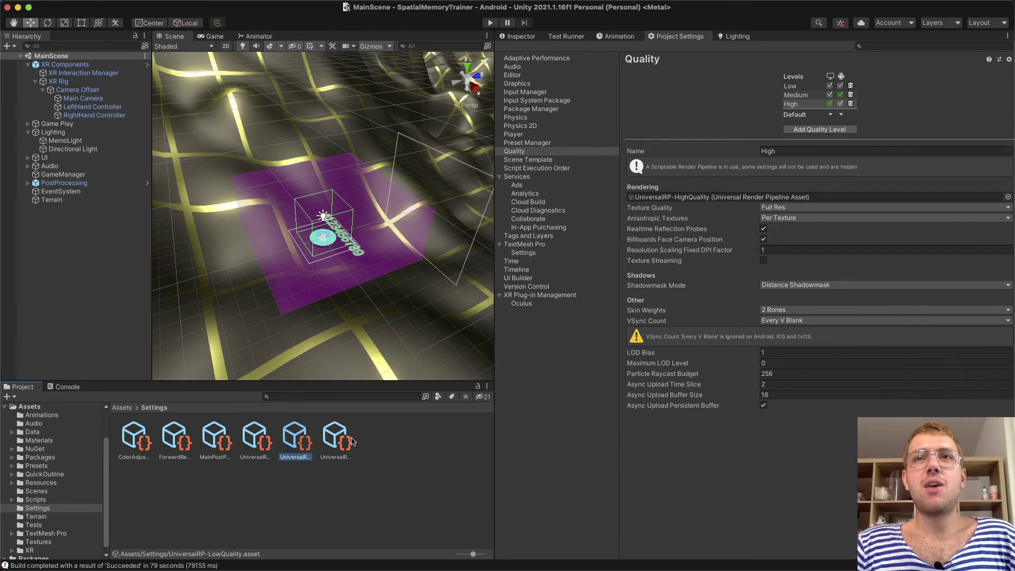
key("super+3")
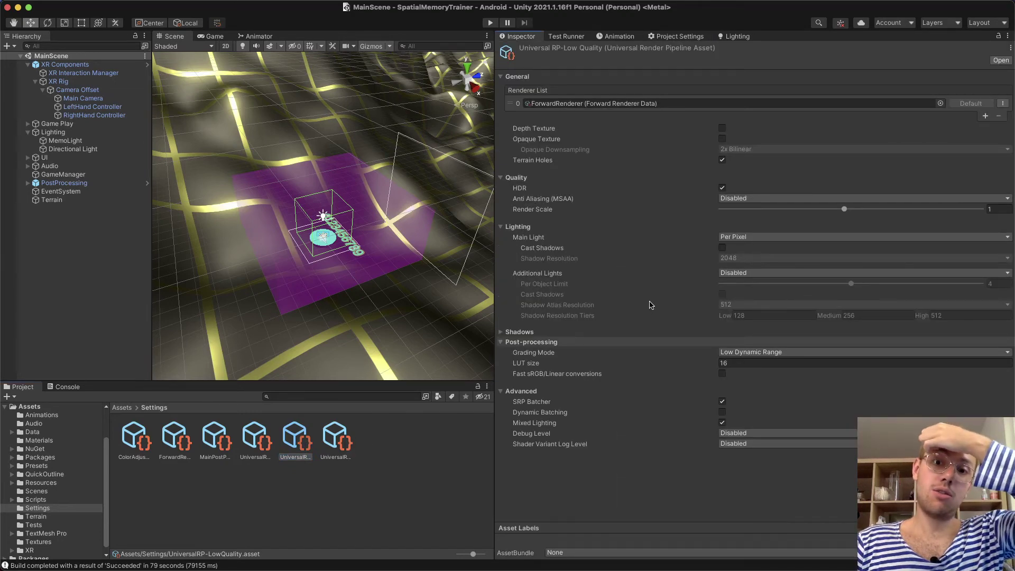
left_click(257, 435)
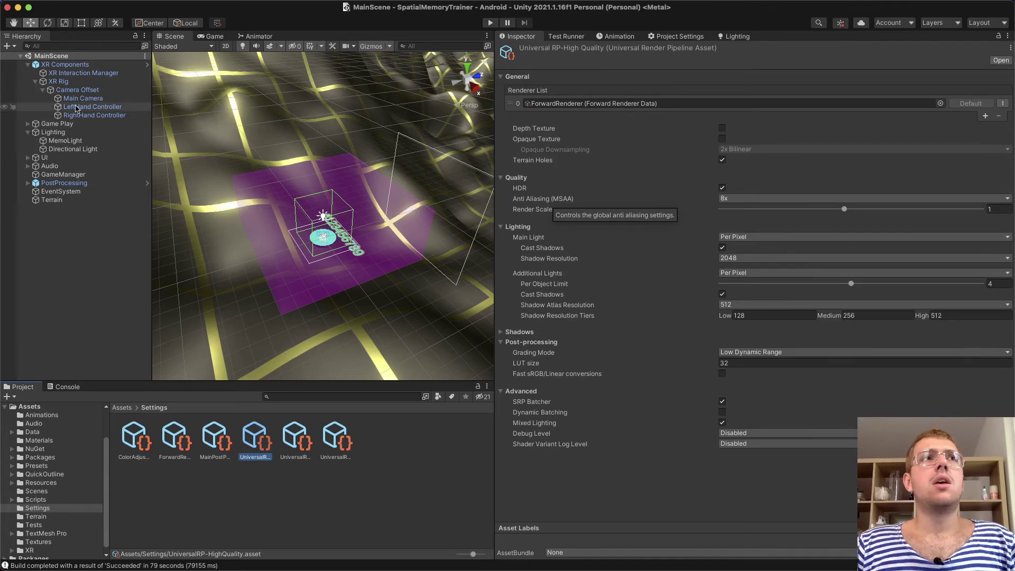
left_click(85, 90)
left_click(83, 98)
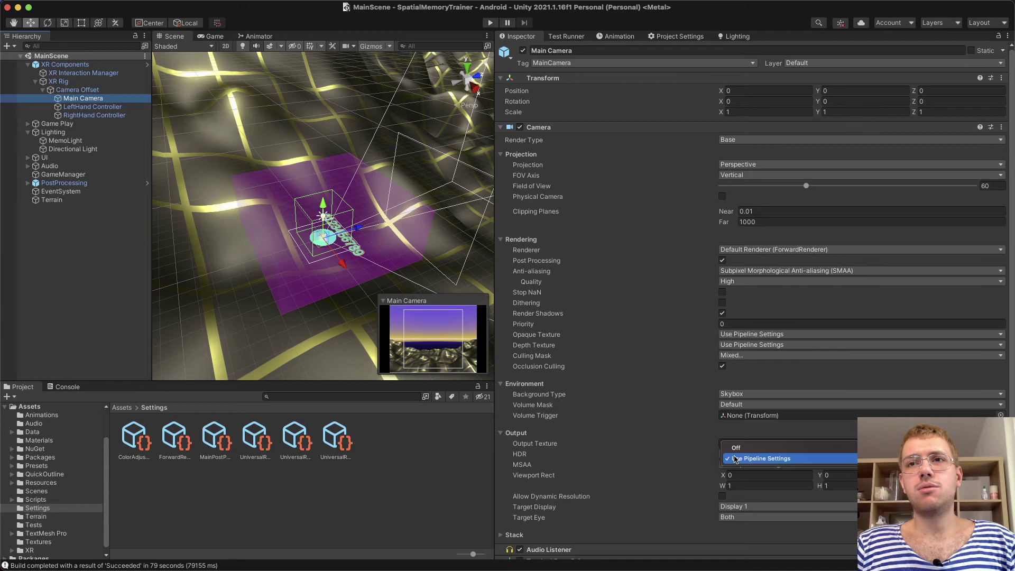
Step: Keep the camera's HDR on Use Pipeline Settings and anti-aliasing on SMAA at High quality
left_click(735, 459)
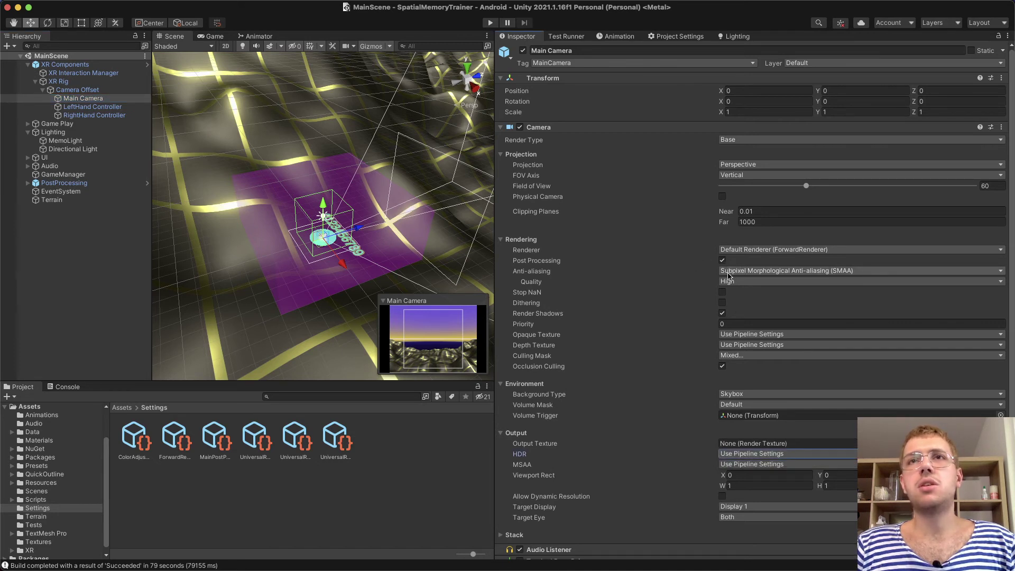
left_click(729, 274)
left_click(703, 280)
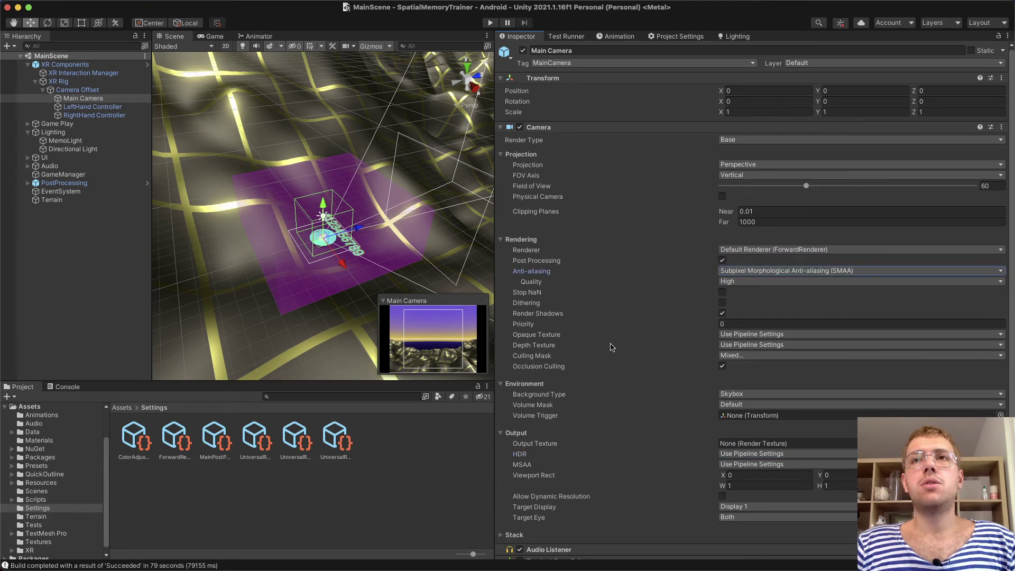
left_click(736, 282)
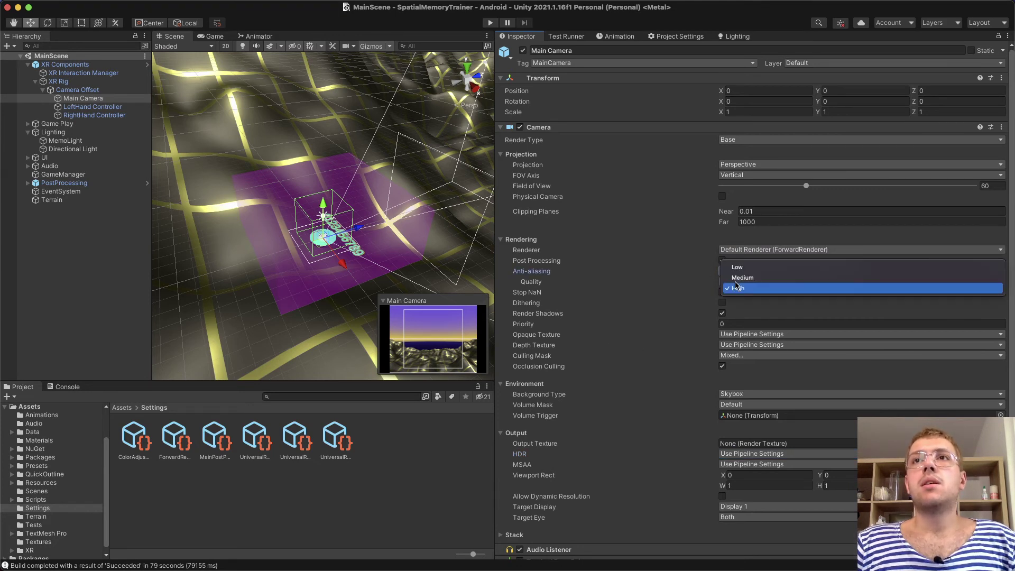
left_click(693, 276)
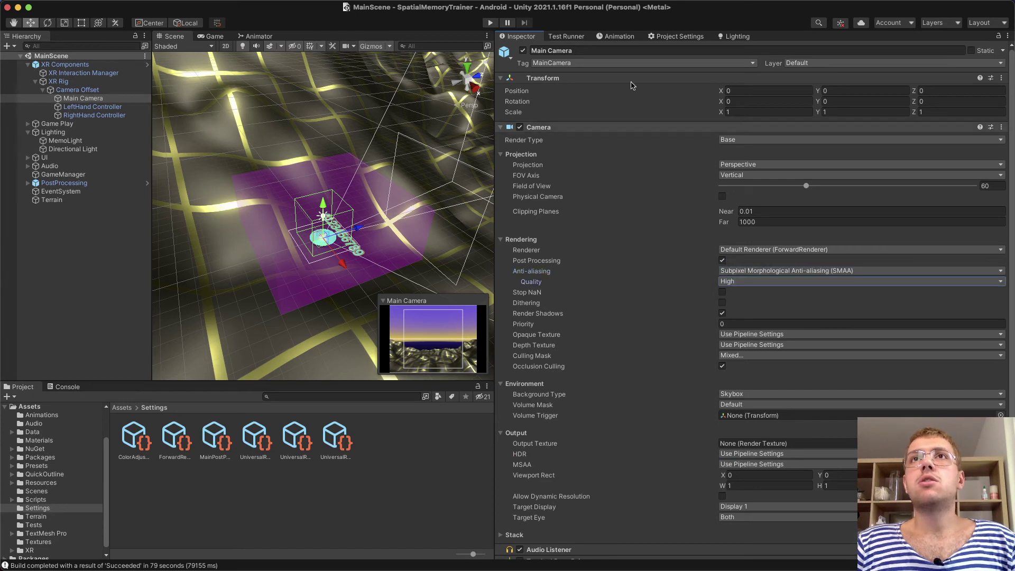
left_click(655, 37)
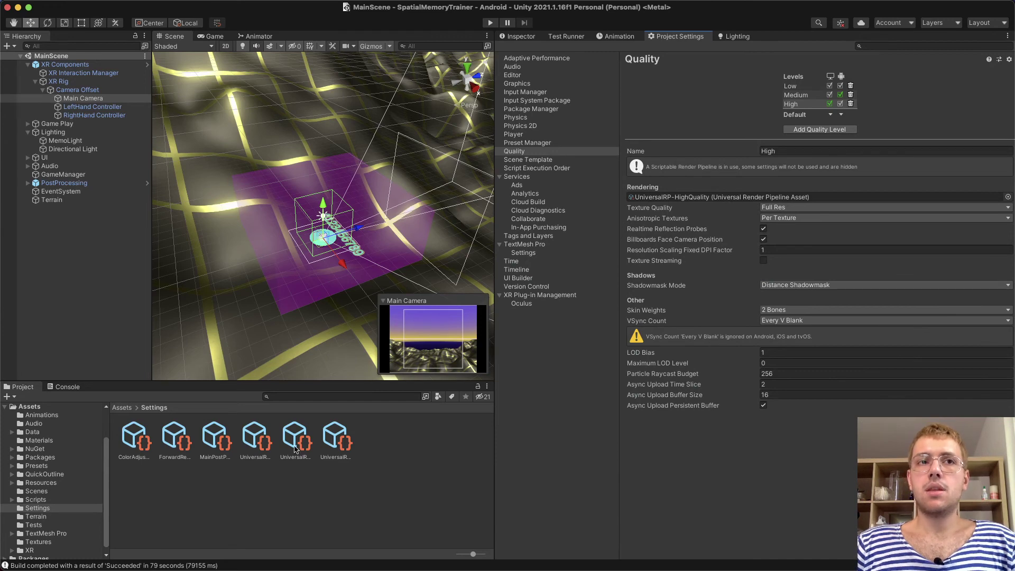
Step: Compare UniversalRP-HighQuality with UniversalRP-LowQuality, which has HDR on and MSAA disabled
left_click(255, 438)
left_click(524, 37)
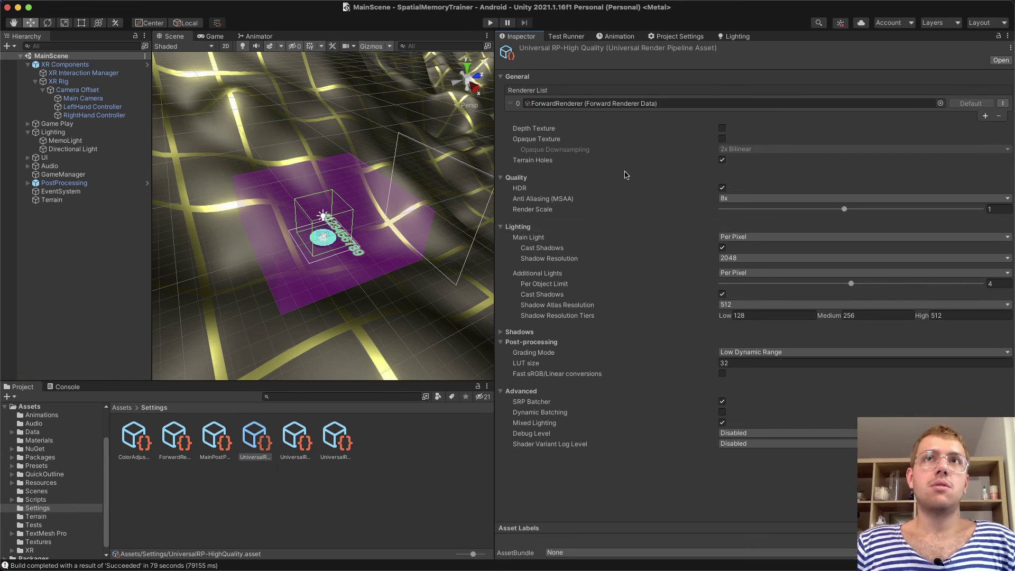
left_click(297, 443)
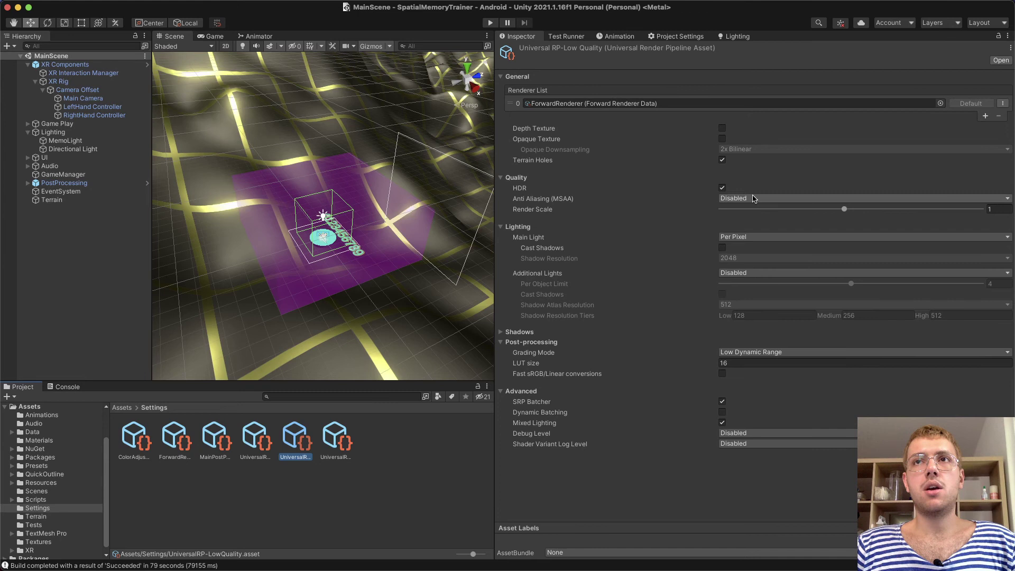
Step: Select UniversalRP-MediumQuality and confirm HDR is ticked with MSAA kept at 4x
left_click(330, 440)
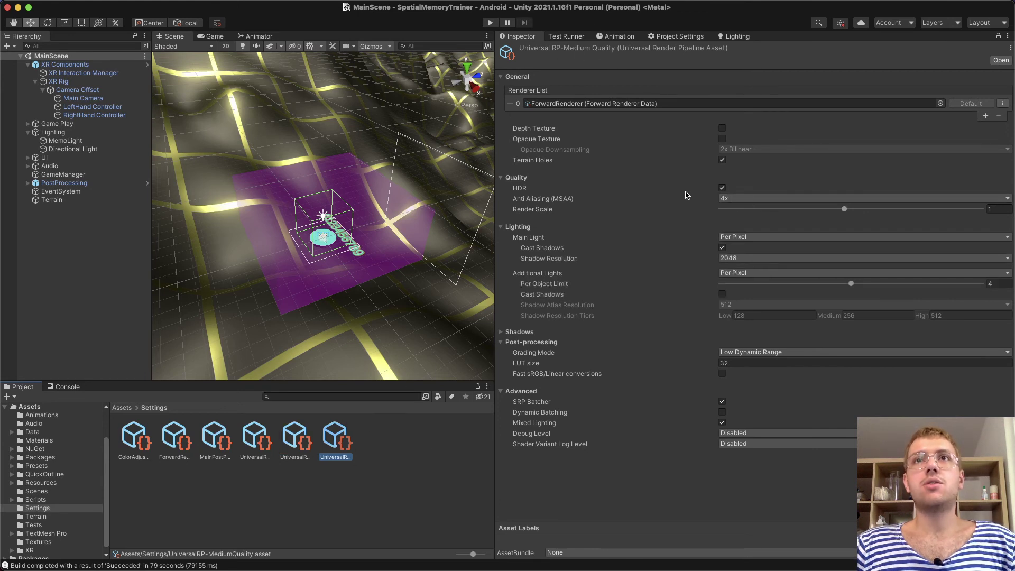
left_click(731, 200)
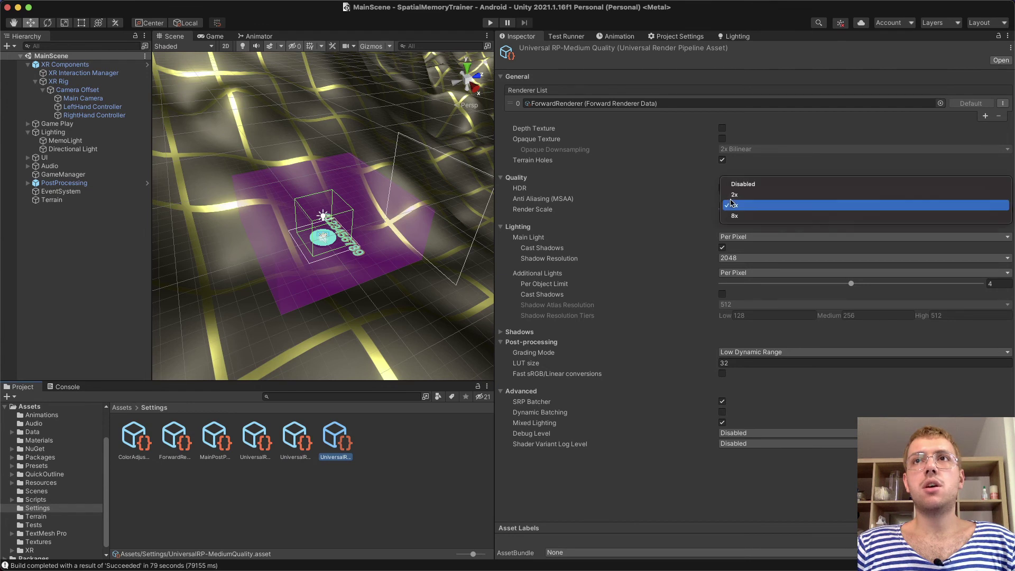
left_click(665, 194)
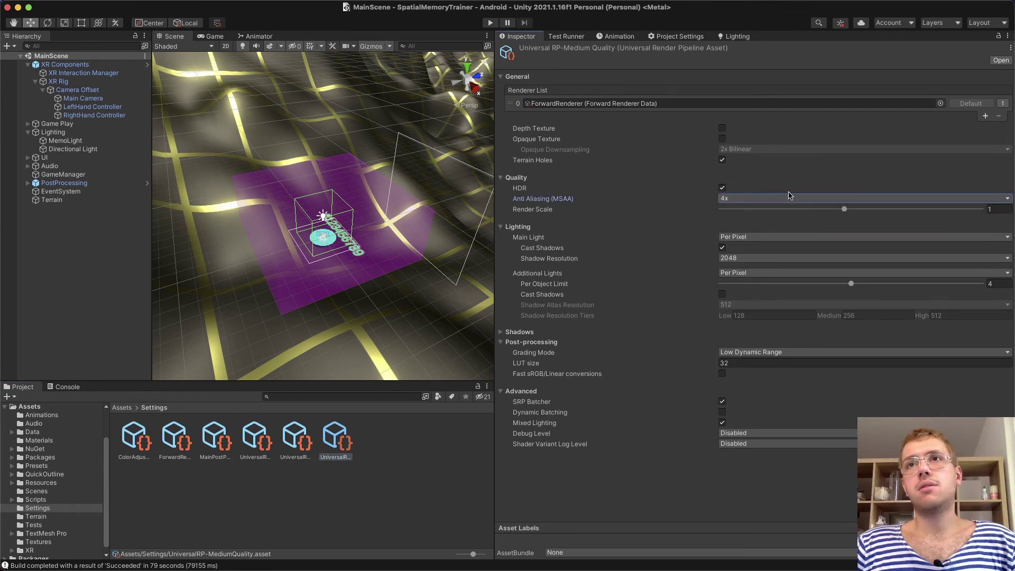